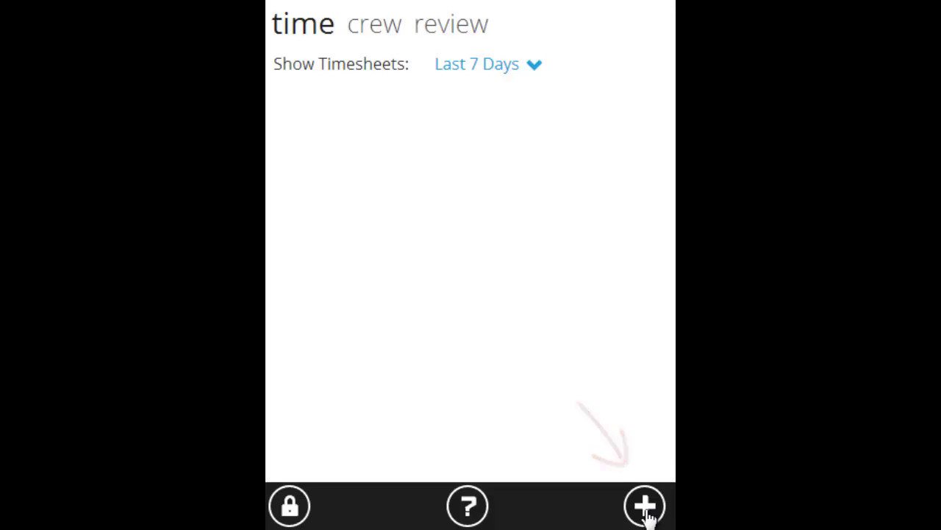
- Start a new timesheet from the time screen
{"action": "left_click", "coordinate": [645, 506]}
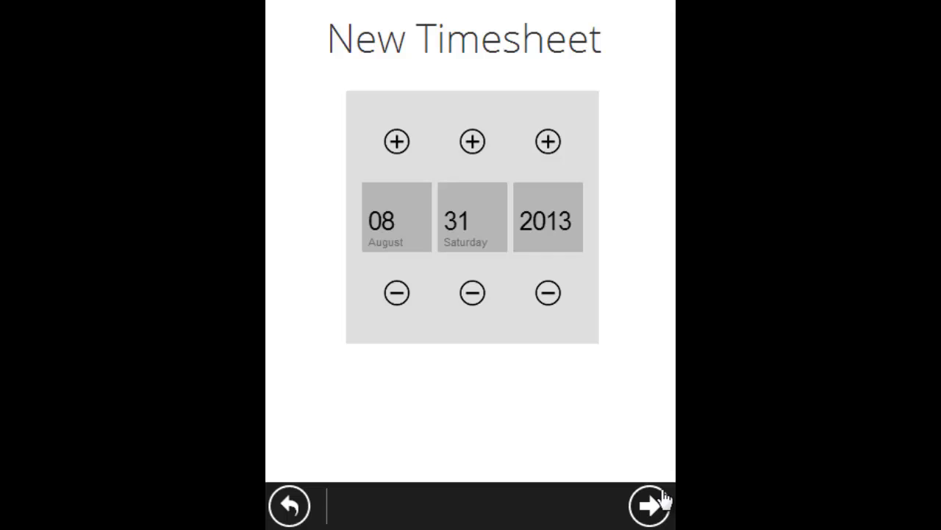
- Keep the date at Saturday, August 31, 2013 and create the empty timesheet
{"action": "left_click", "coordinate": [475, 299]}
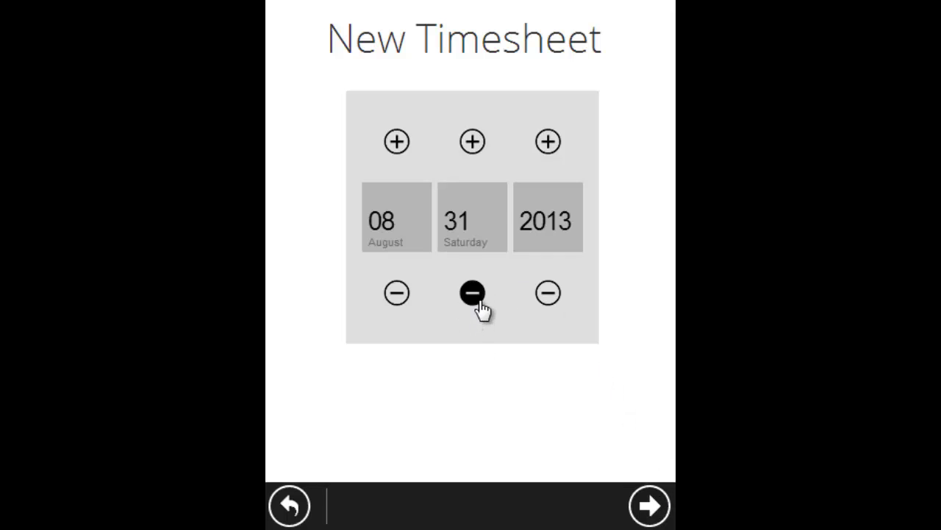
{"action": "left_click", "coordinate": [473, 144]}
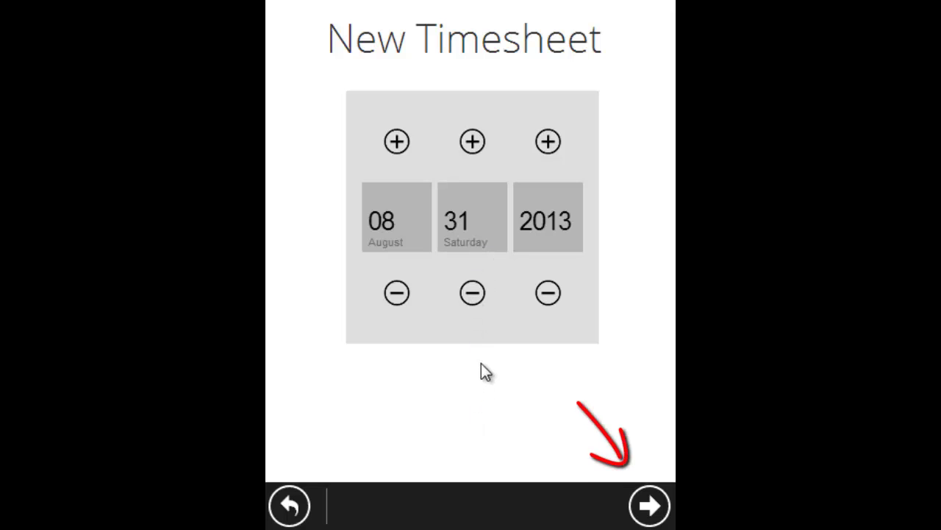
{"action": "left_click", "coordinate": [651, 508]}
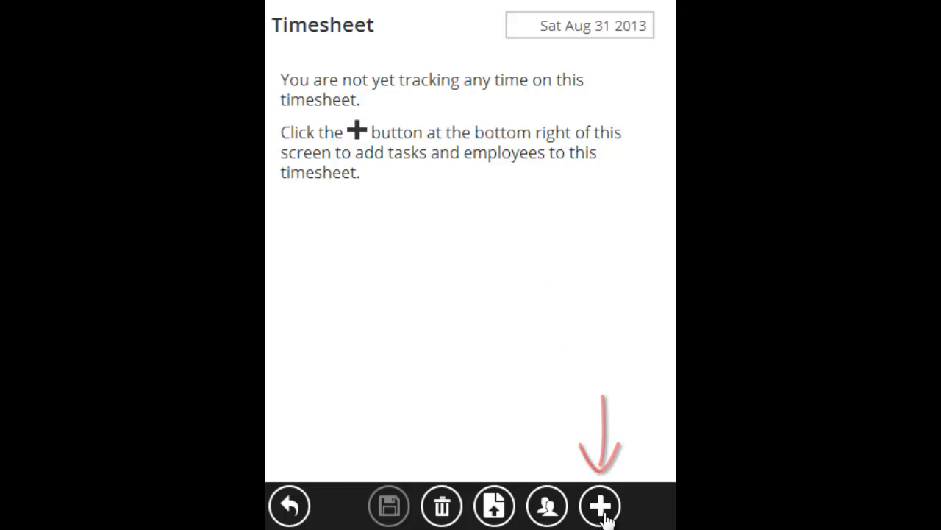
- Add time tracking with Jones Mulching as the job and continue to employee clock-in
{"action": "left_click", "coordinate": [601, 506]}
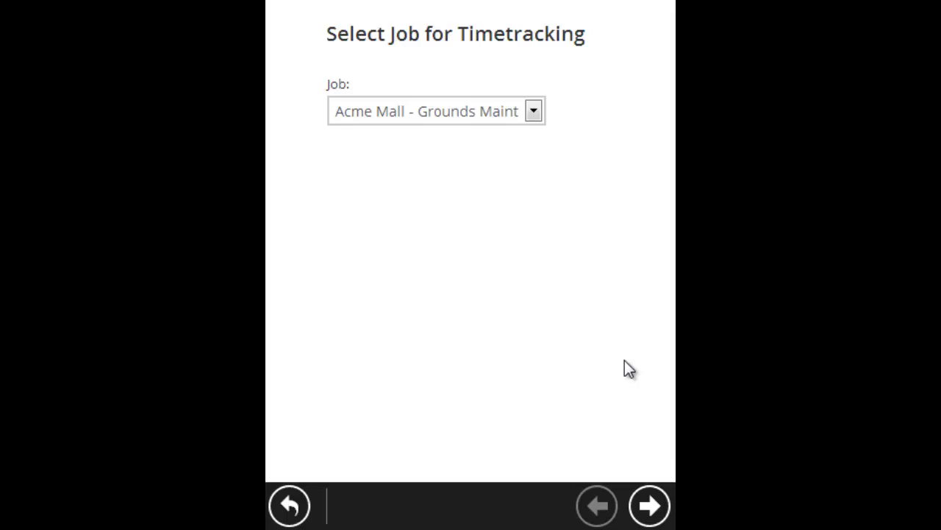
{"action": "left_click", "coordinate": [533, 111]}
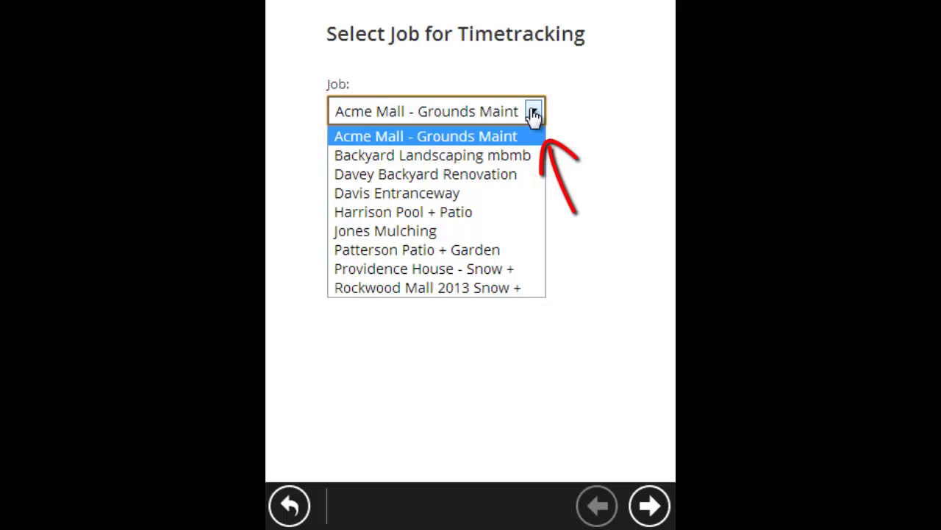
{"action": "left_click", "coordinate": [495, 232]}
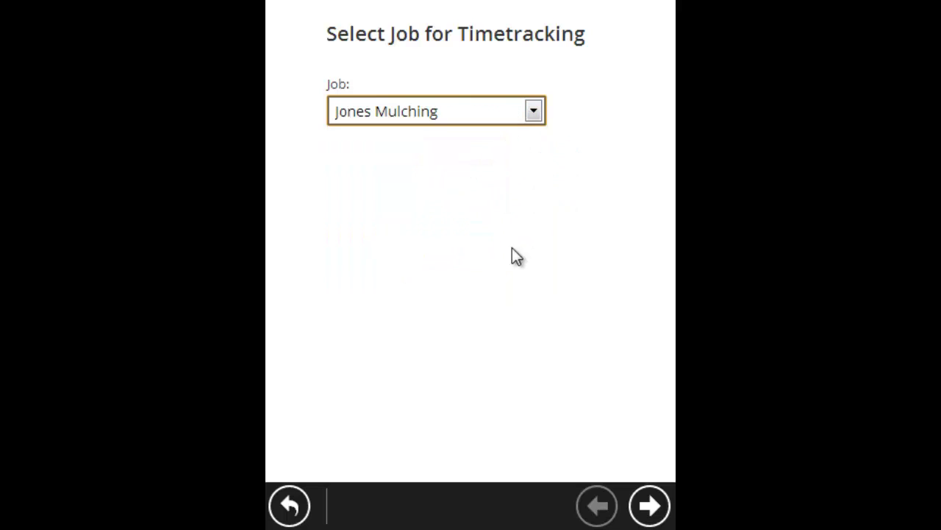
{"action": "left_click", "coordinate": [650, 506]}
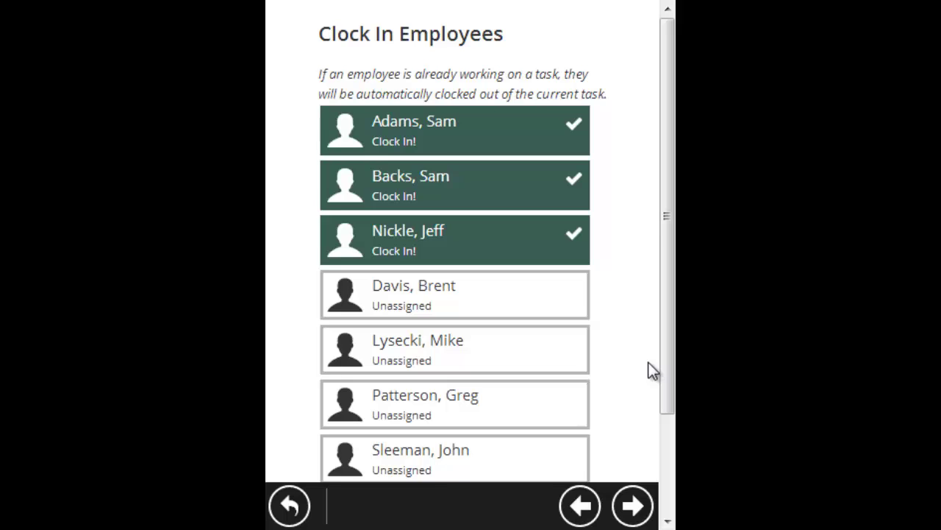
- Unmark the third employee and mark the fourth employee to clock in instead
{"action": "left_click", "coordinate": [534, 246]}
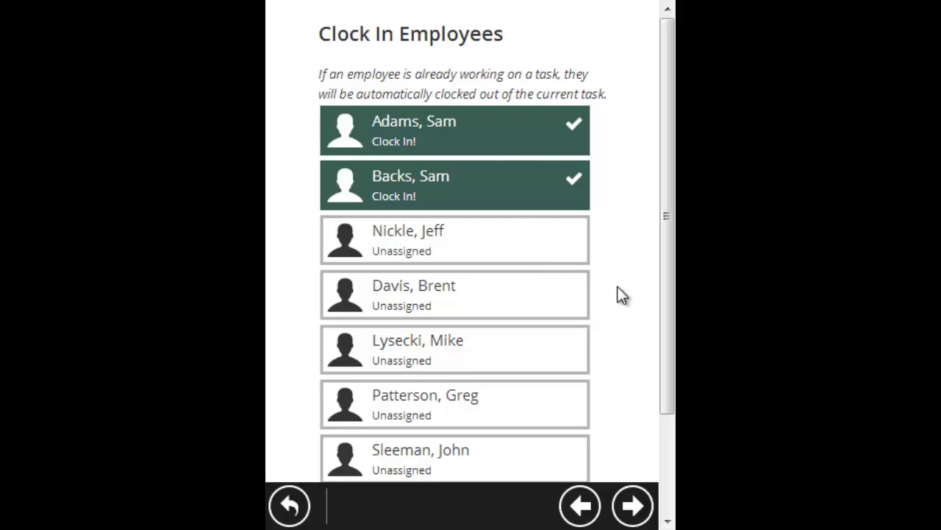
{"action": "left_click", "coordinate": [538, 298]}
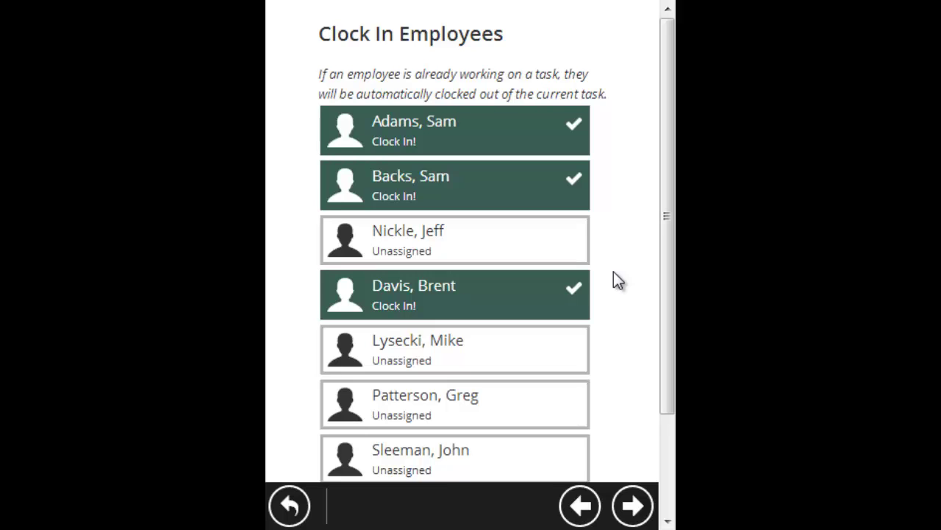
- Assign Mulching to all clocked-in employees, but Warranty to the first employee
{"action": "left_click", "coordinate": [633, 505]}
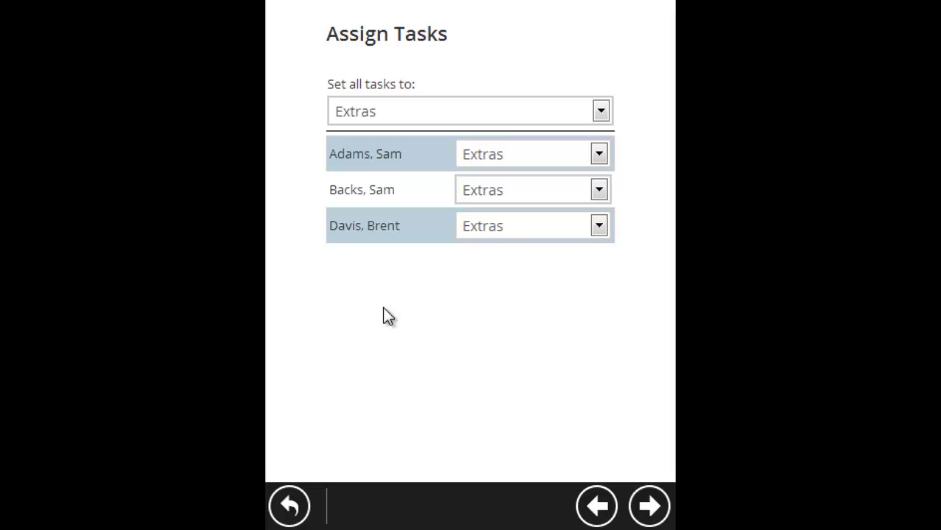
{"action": "left_click", "coordinate": [452, 120]}
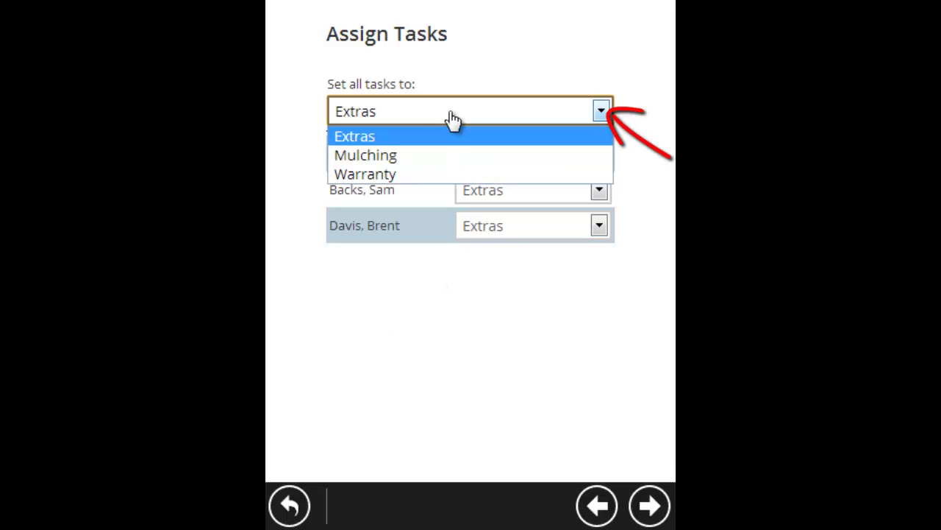
{"action": "left_click", "coordinate": [441, 157]}
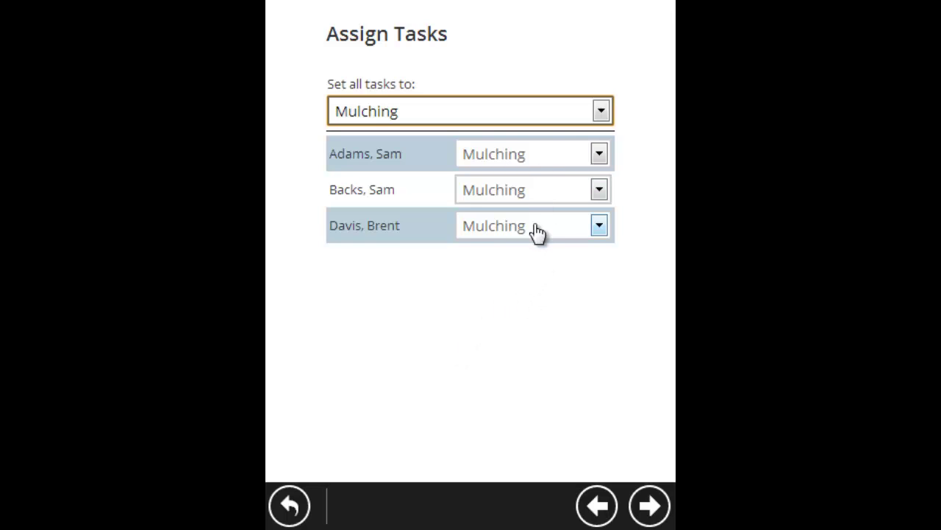
{"action": "left_click", "coordinate": [543, 163]}
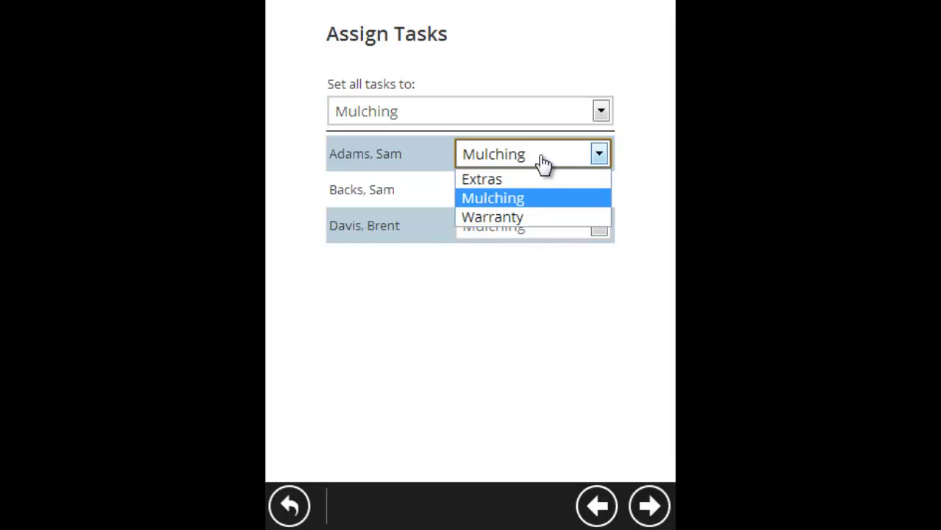
{"action": "left_click", "coordinate": [526, 218]}
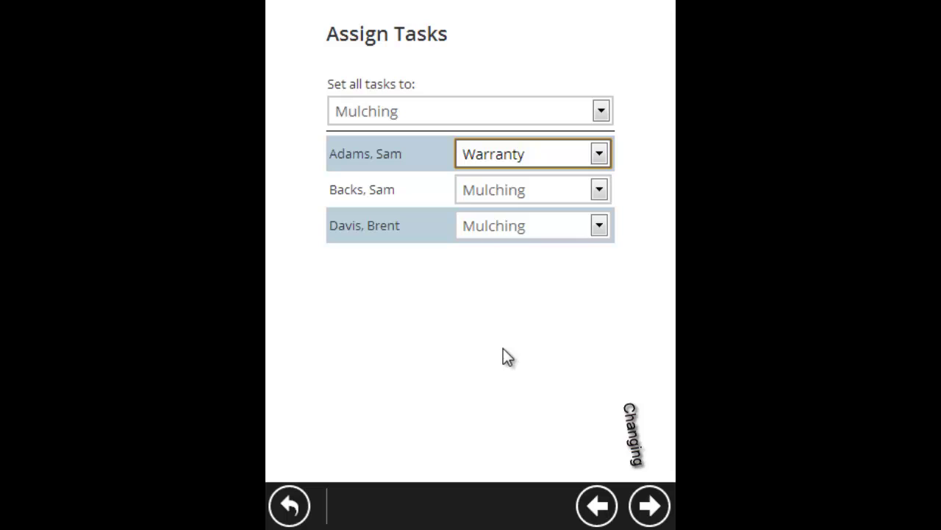
- Manually set the clock-in start time to 02:00 PM by lowering the minutes to 00
{"action": "left_click", "coordinate": [652, 506]}
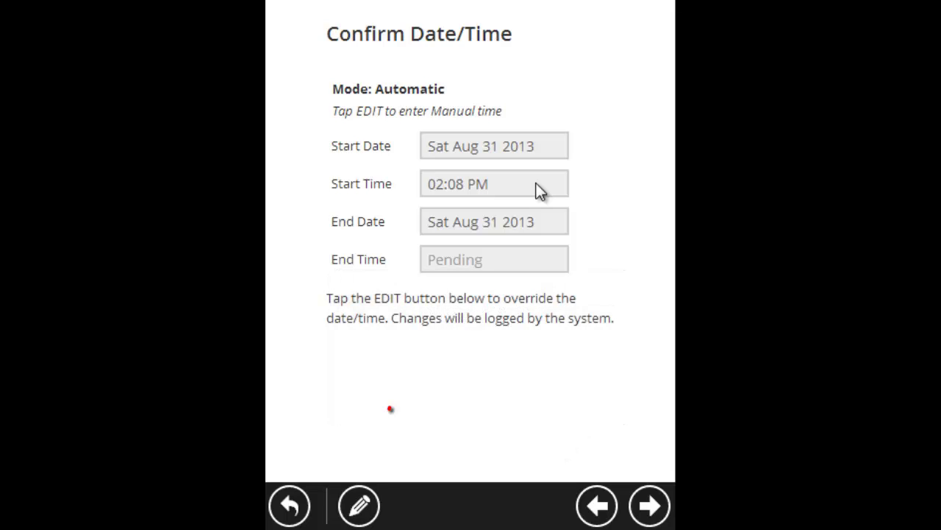
{"action": "left_click", "coordinate": [360, 508]}
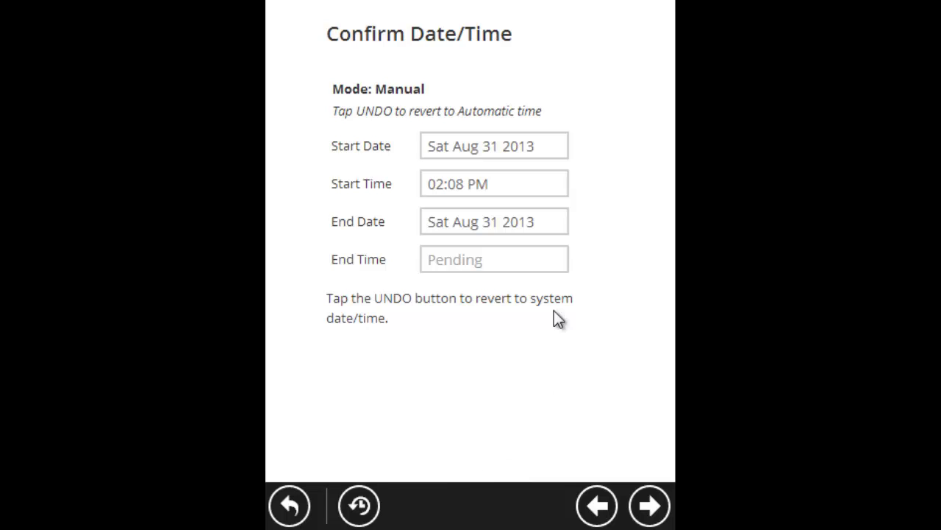
{"action": "left_click", "coordinate": [517, 181]}
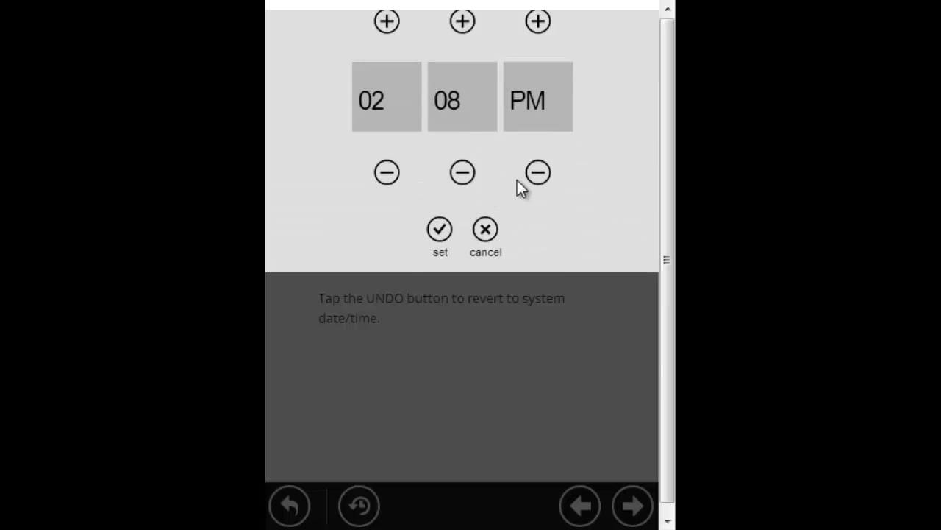
{"action": "left_click", "coordinate": [464, 213]}
{"action": "left_click", "coordinate": [464, 213]}
{"action": "left_click", "coordinate": [464, 213]}
{"action": "left_click", "coordinate": [463, 214]}
{"action": "left_click", "coordinate": [464, 213]}
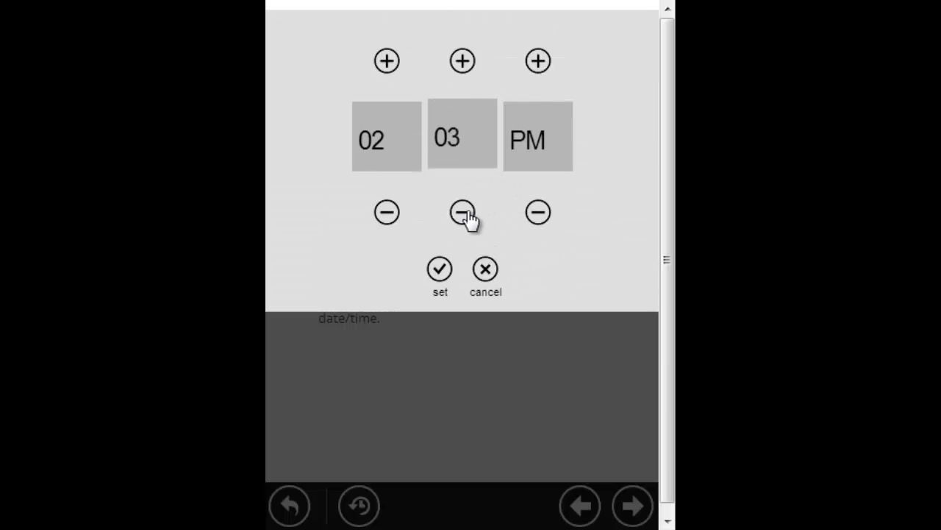
{"action": "left_click", "coordinate": [463, 213]}
{"action": "left_click", "coordinate": [463, 214]}
{"action": "left_click", "coordinate": [463, 214]}
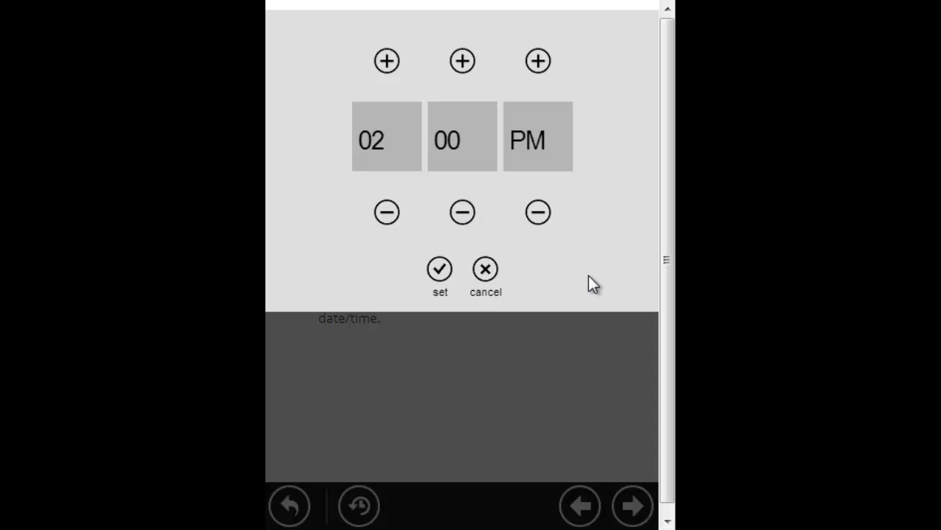
{"action": "left_click", "coordinate": [441, 270]}
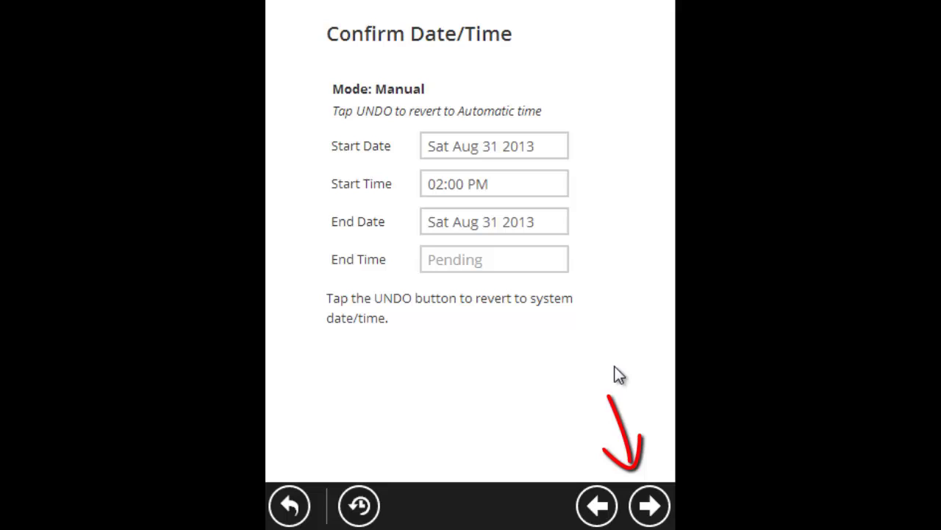
- Finish clocking in and expand the Warranty and Mulching tasks to see who is punched in
{"action": "left_click", "coordinate": [649, 514]}
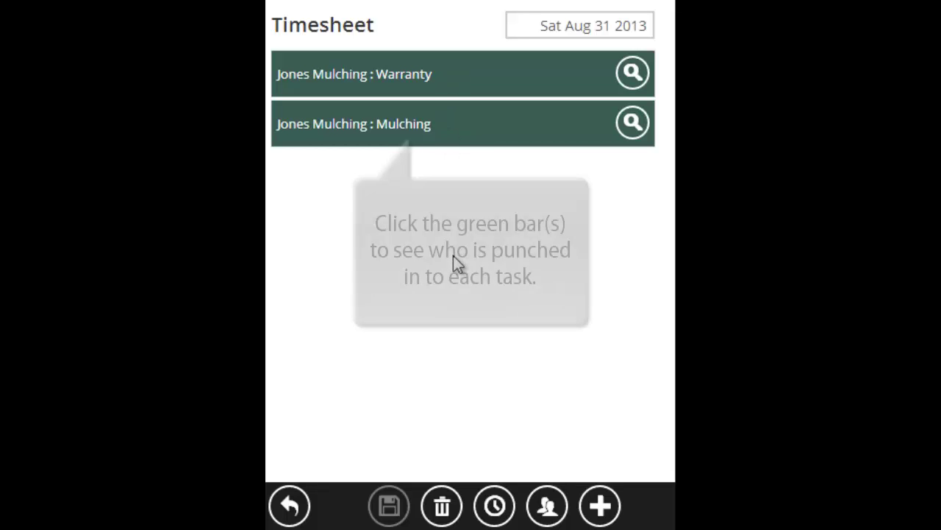
{"action": "left_click", "coordinate": [445, 89]}
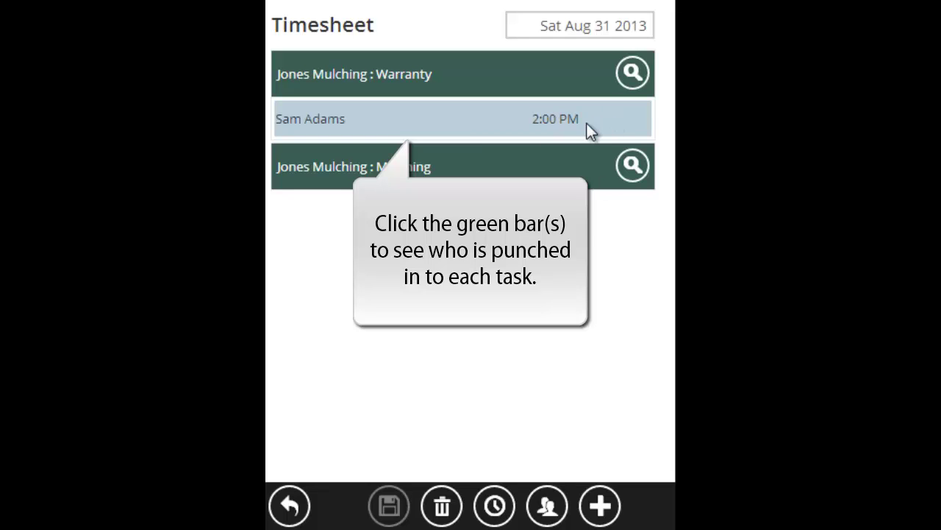
{"action": "left_click", "coordinate": [474, 171]}
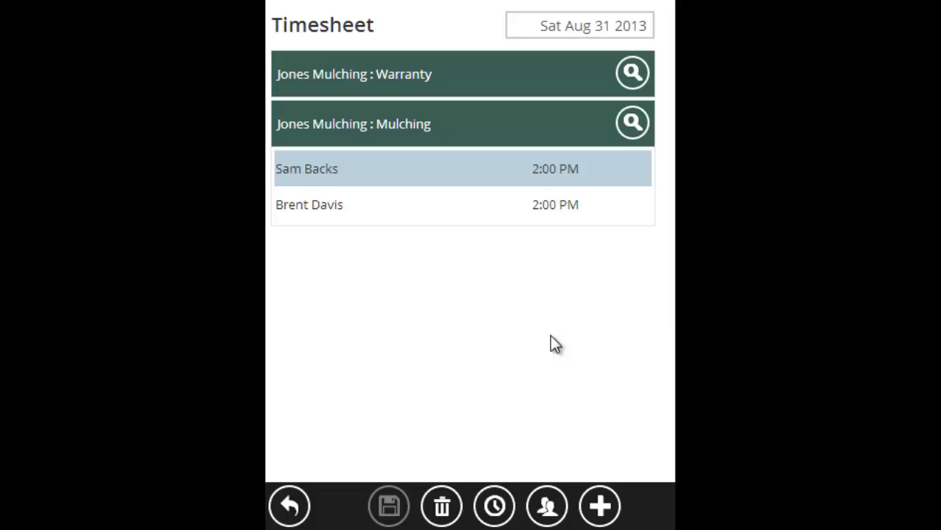
- Open the Mulching task's review page showing 6.00 estimated and 0.22 actual hours
{"action": "left_click", "coordinate": [632, 123]}
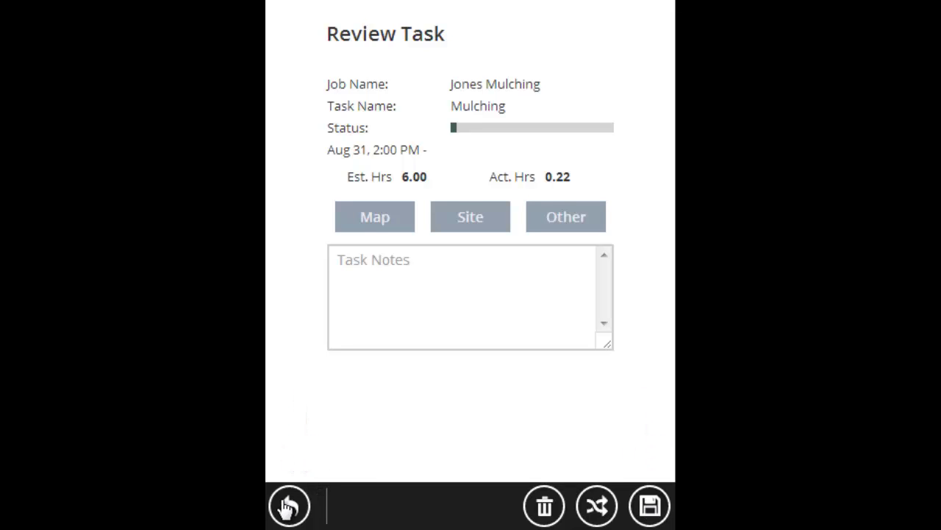
- Leave the Mulching task review and return to the Aug 31 timesheet
{"action": "left_click", "coordinate": [649, 505]}
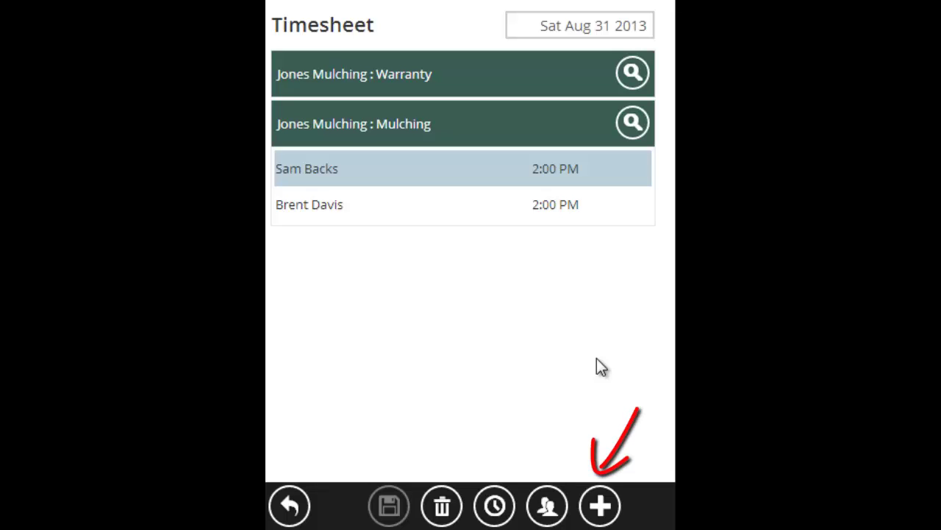
- Add more time tracking, keeping Acme Mall as the job and the same employees
{"action": "left_click", "coordinate": [600, 506]}
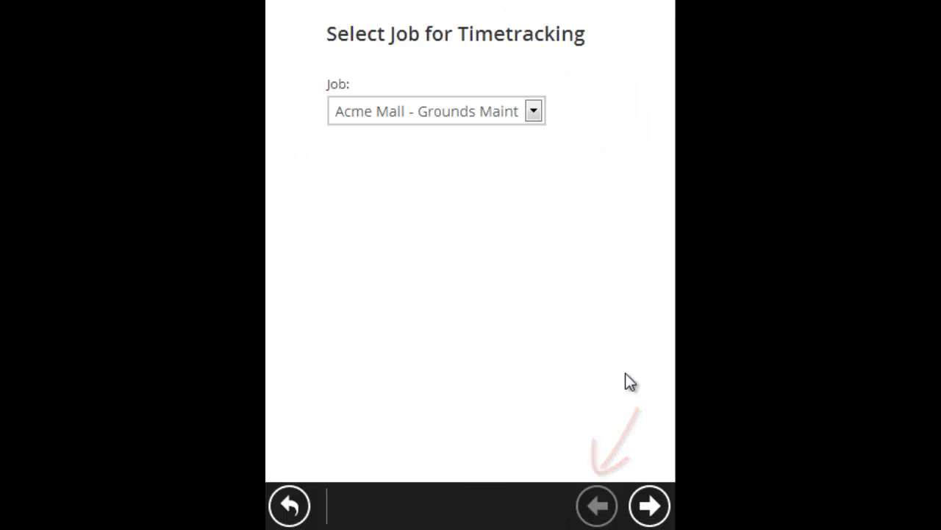
{"action": "left_click", "coordinate": [653, 507]}
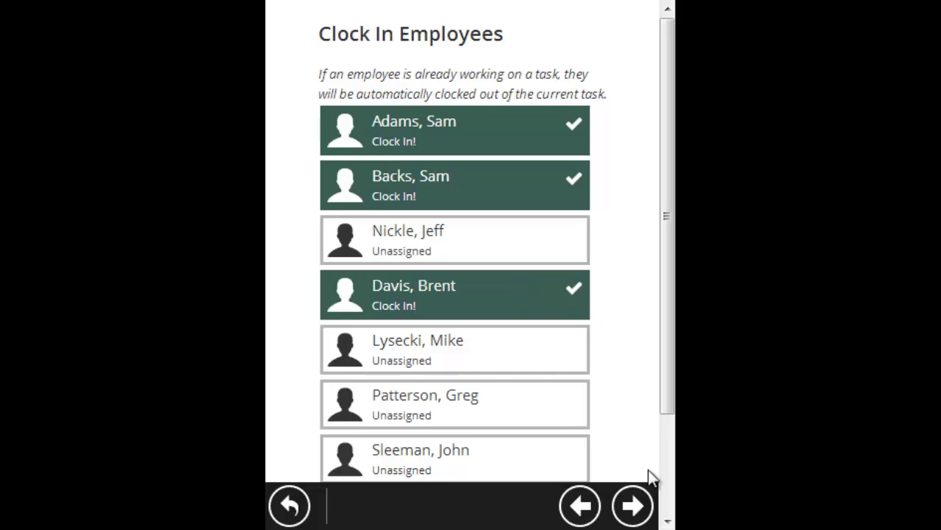
{"action": "left_click", "coordinate": [637, 508]}
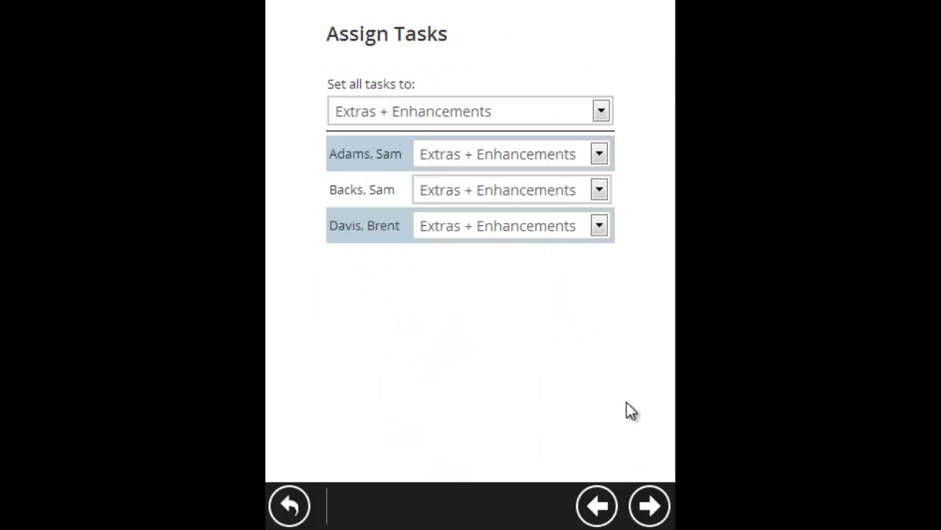
- Assign Grounds Maintenance to all three employees and clock them in at 02:10 PM
{"action": "left_click", "coordinate": [520, 114]}
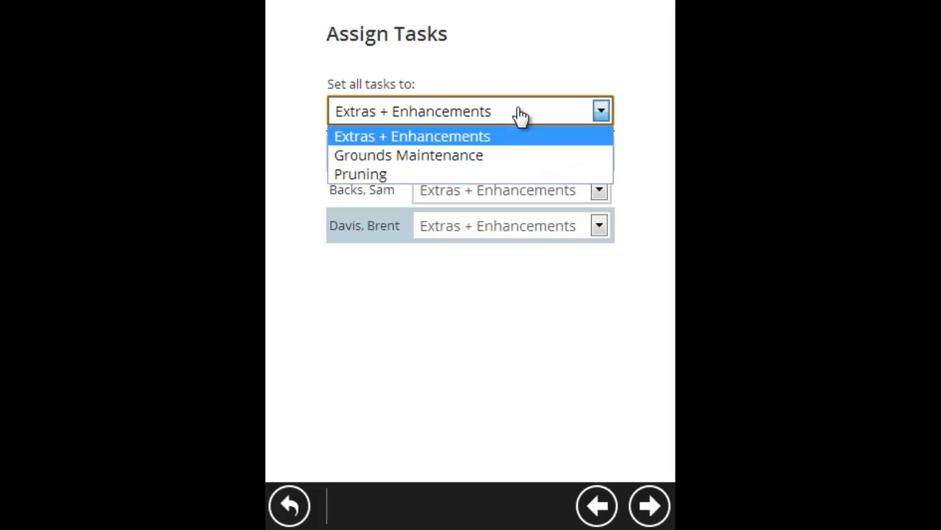
{"action": "left_click", "coordinate": [496, 151]}
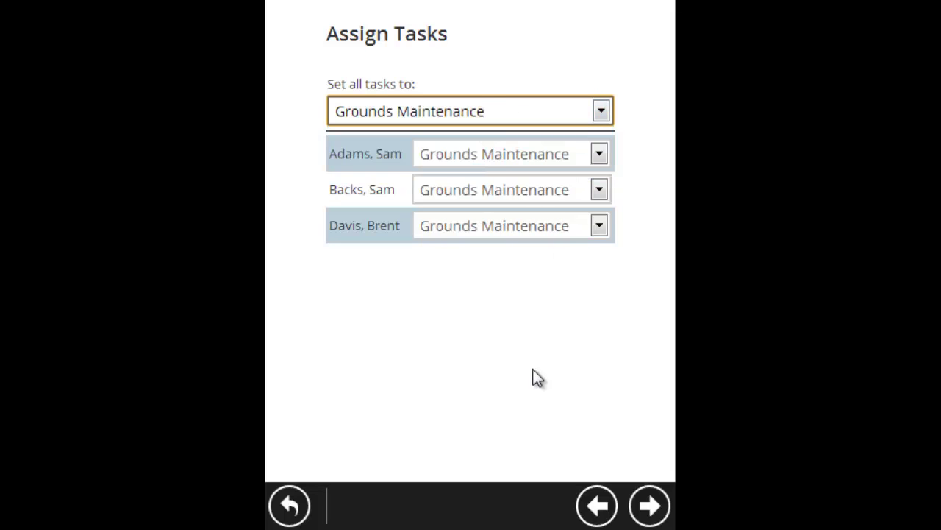
{"action": "left_click", "coordinate": [650, 506]}
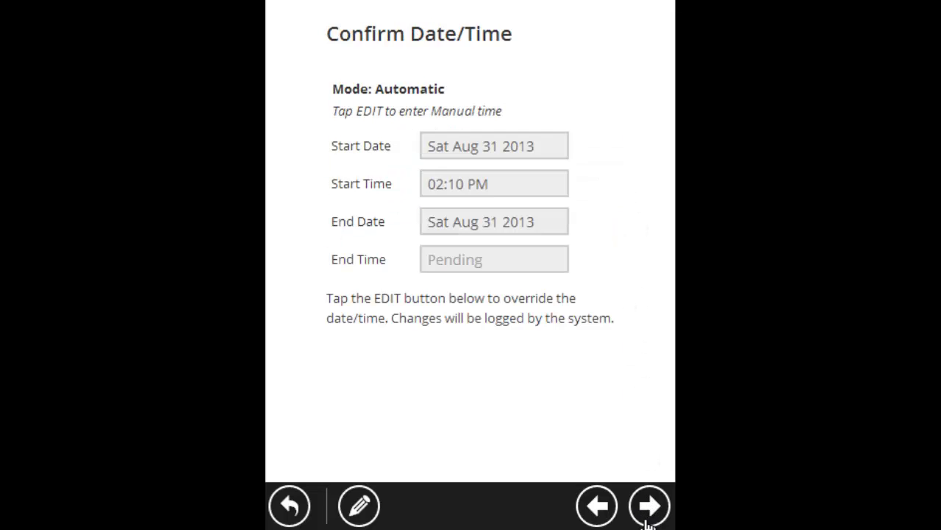
{"action": "left_click", "coordinate": [650, 504]}
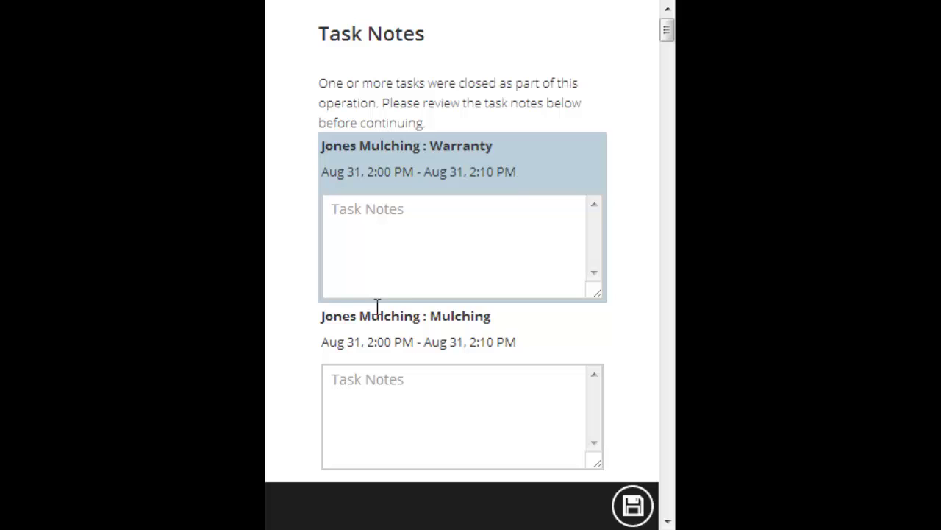
- Enter task notes 'Replaced perennials' for Warranty and 'Installed 7 yards of pine mulch' for Mulching
{"action": "left_click", "coordinate": [451, 253]}
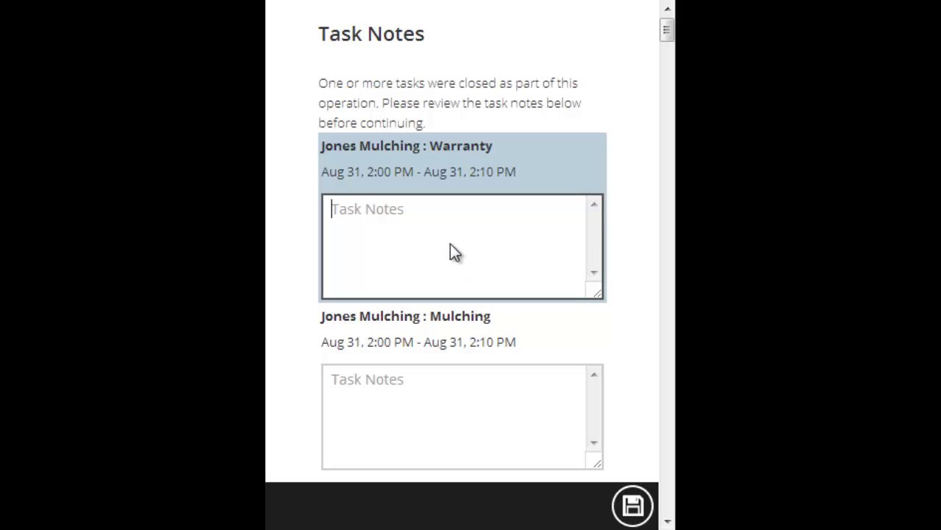
{"action": "type", "text": "Replace"}
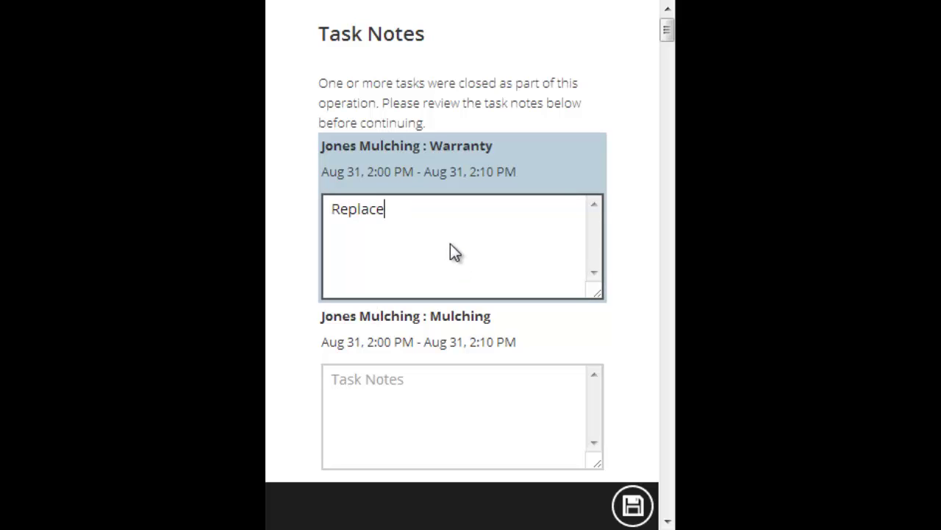
{"action": "type", "text": "d perennials"}
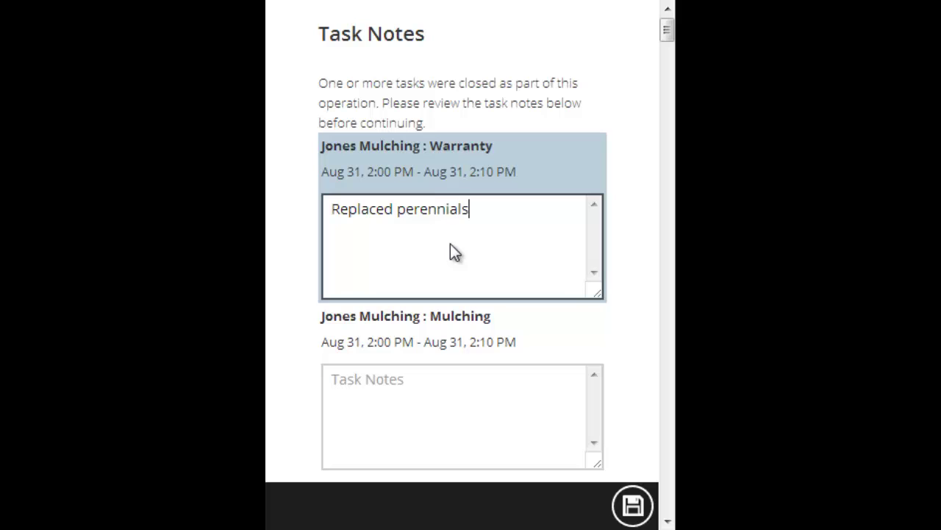
{"action": "left_click", "coordinate": [420, 399]}
{"action": "type", "text": "Ins"}
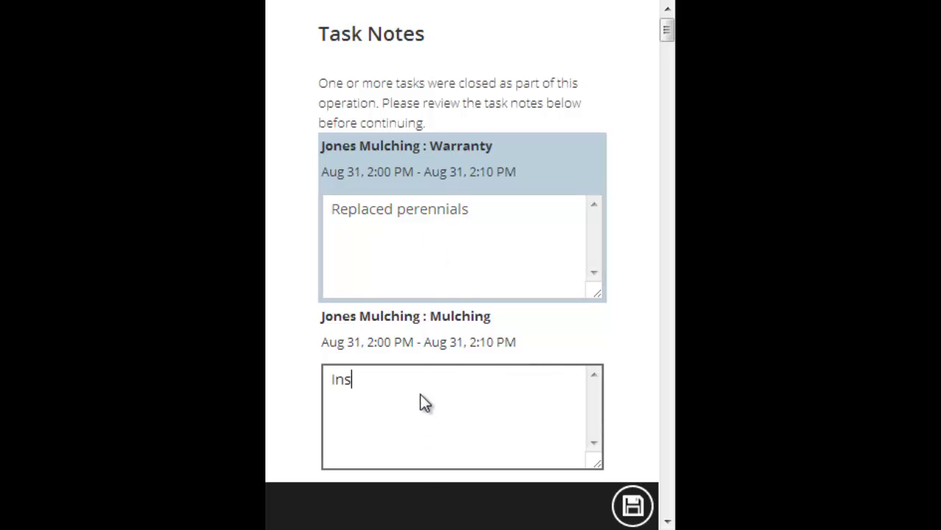
{"action": "type", "text": "talled 7 ya"}
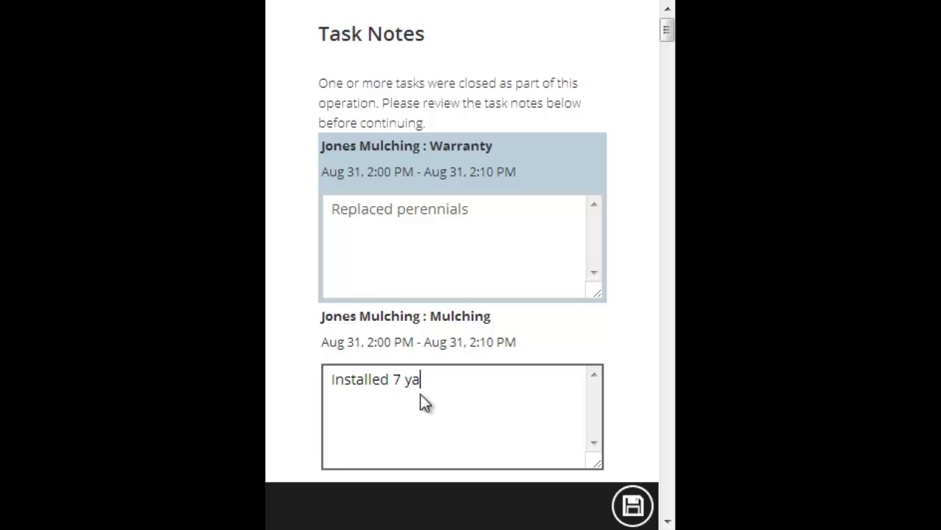
{"action": "type", "text": "rd s of pine mulch"}
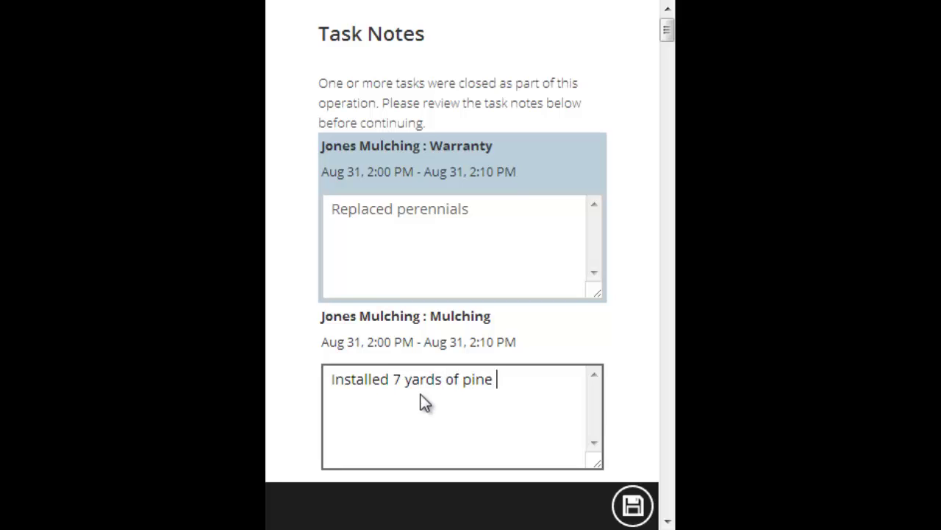
- Save the task notes and expand the Acme Hall job to list its three crew entries
{"action": "left_click", "coordinate": [633, 505]}
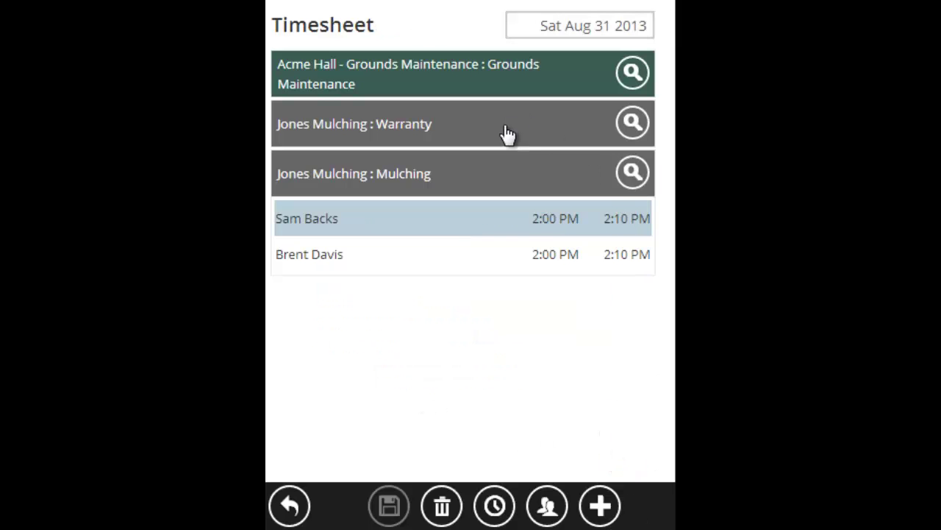
{"action": "left_click", "coordinate": [484, 184]}
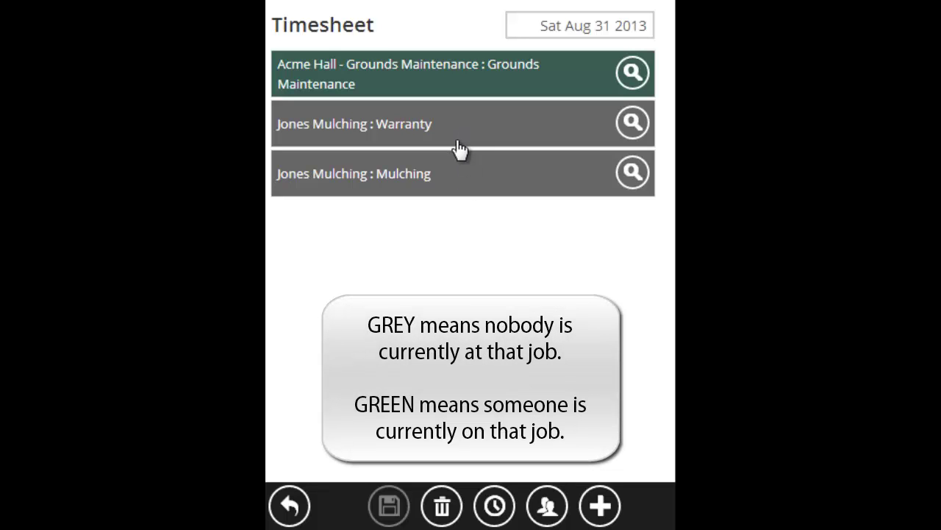
{"action": "left_click", "coordinate": [456, 184]}
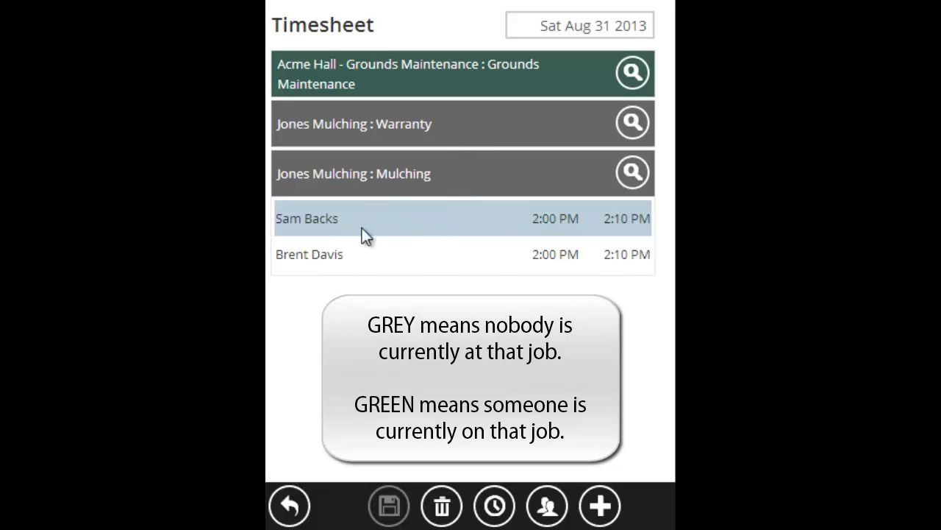
{"action": "left_click", "coordinate": [482, 84]}
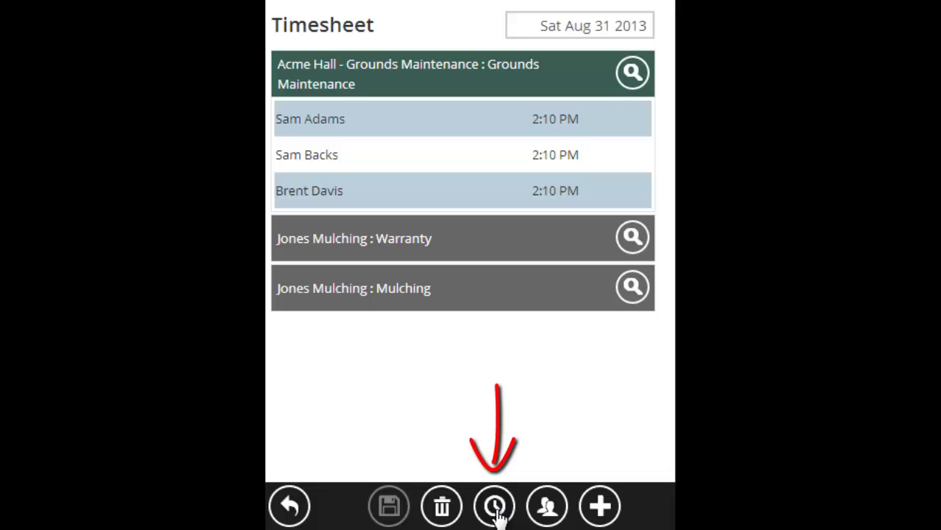
- Start clocking out the Acme Hall crew with all three members included at 02:11 PM
{"action": "left_click", "coordinate": [496, 507]}
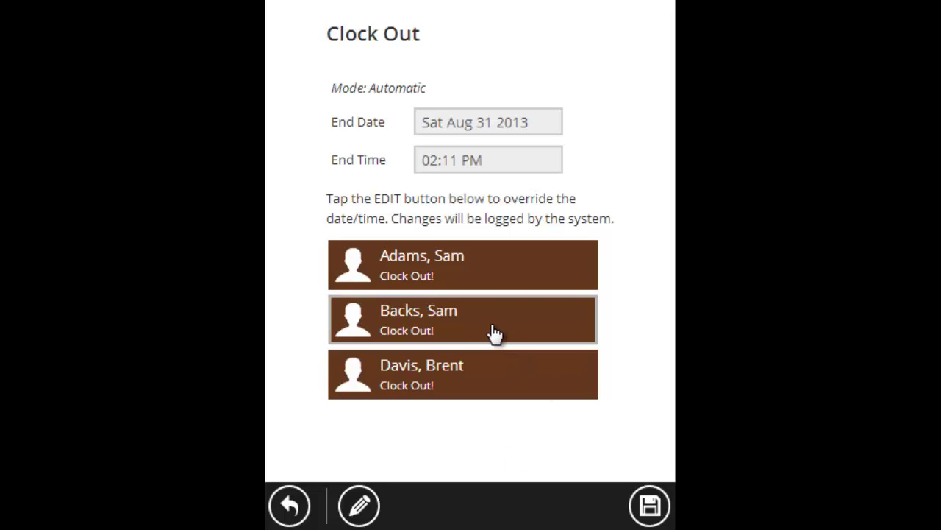
{"action": "left_click", "coordinate": [472, 377]}
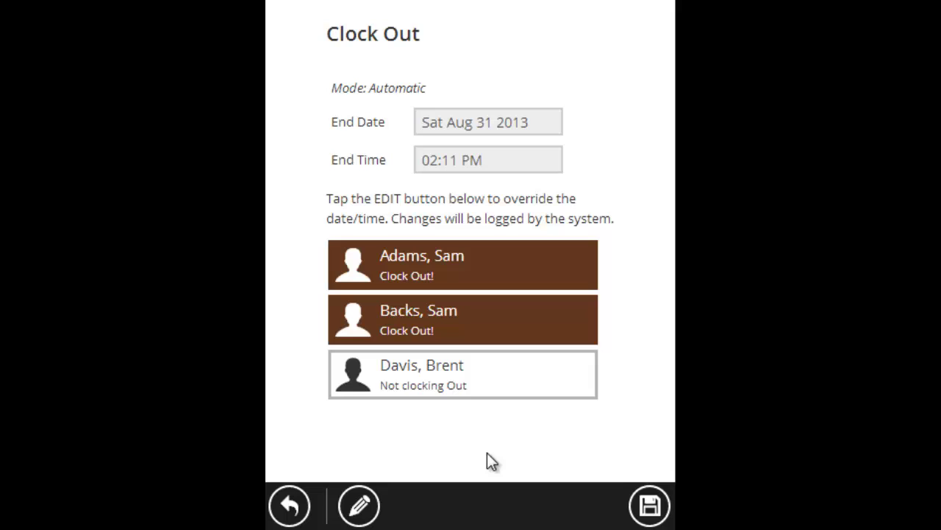
{"action": "left_click", "coordinate": [507, 329]}
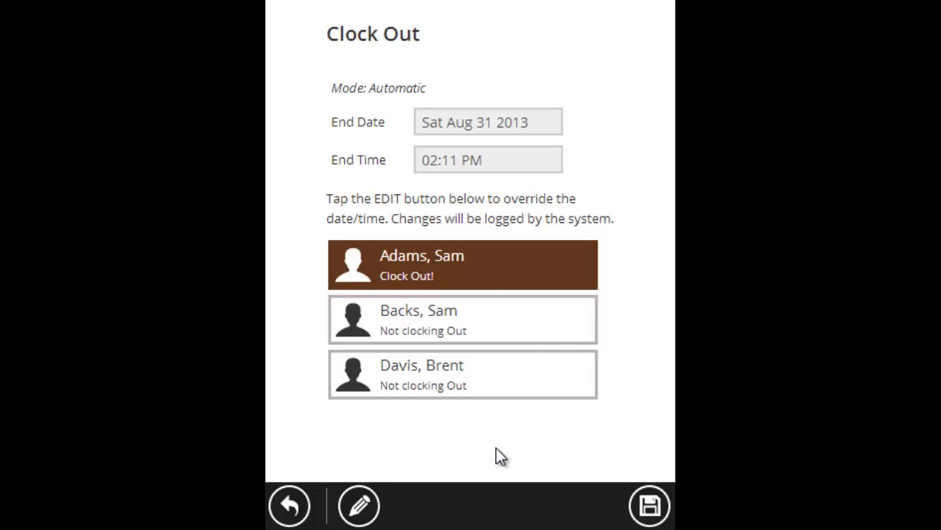
{"action": "left_click", "coordinate": [496, 321]}
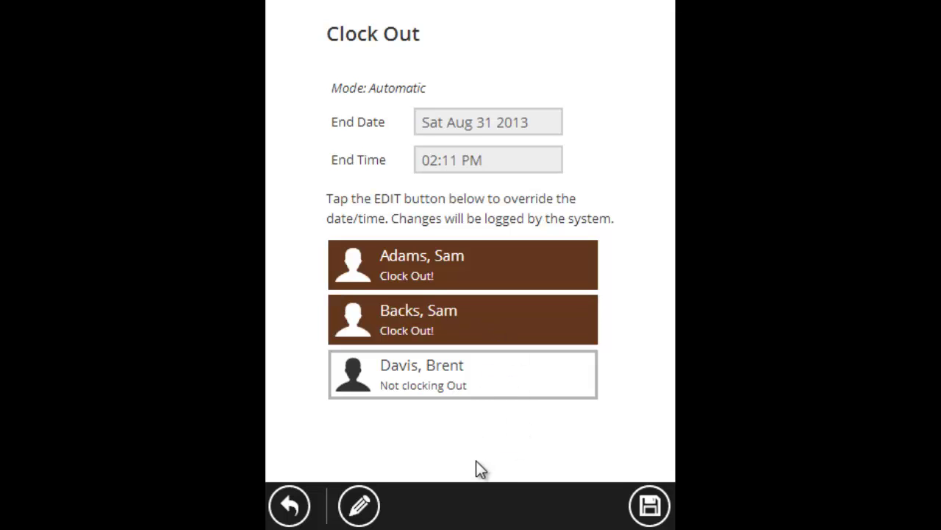
{"action": "left_click", "coordinate": [502, 380]}
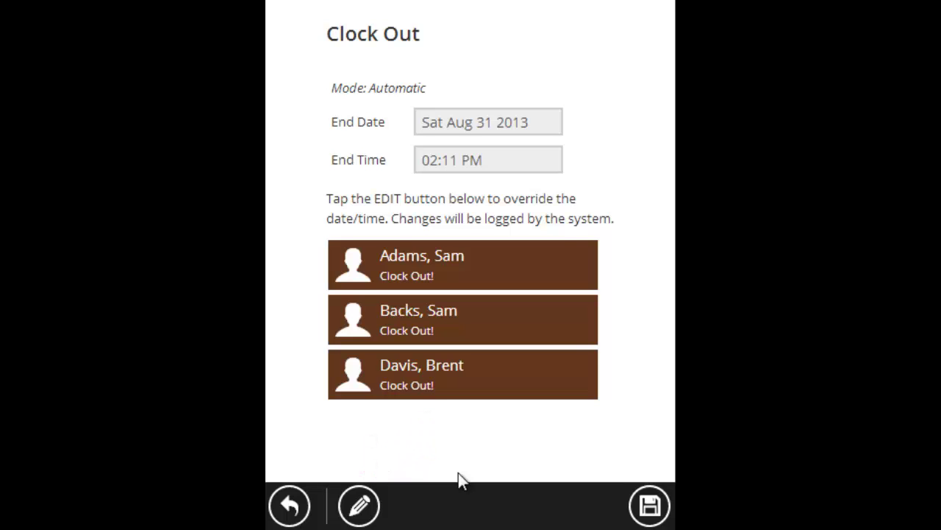
- Confirm the crew clock-out, mark Quality Inspection completed, and note 'Property looked good'
{"action": "left_click", "coordinate": [651, 505]}
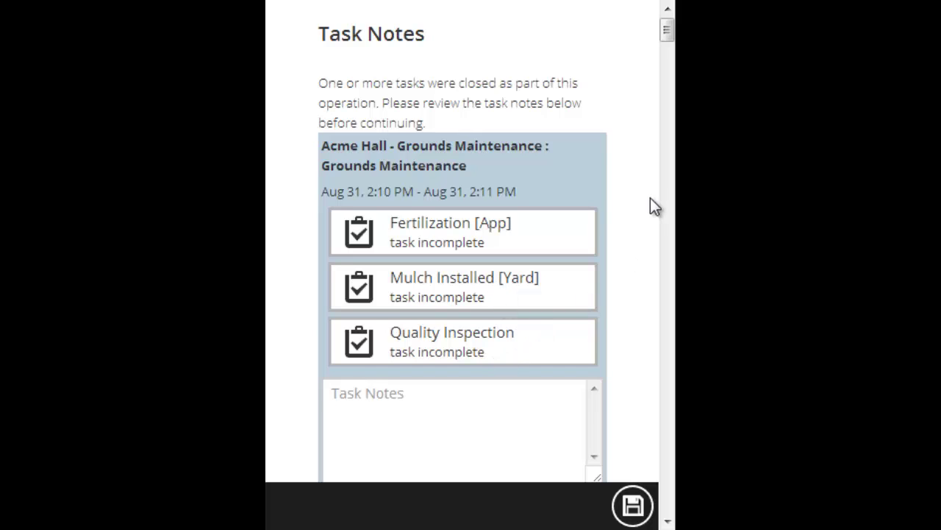
{"action": "left_click", "coordinate": [437, 340]}
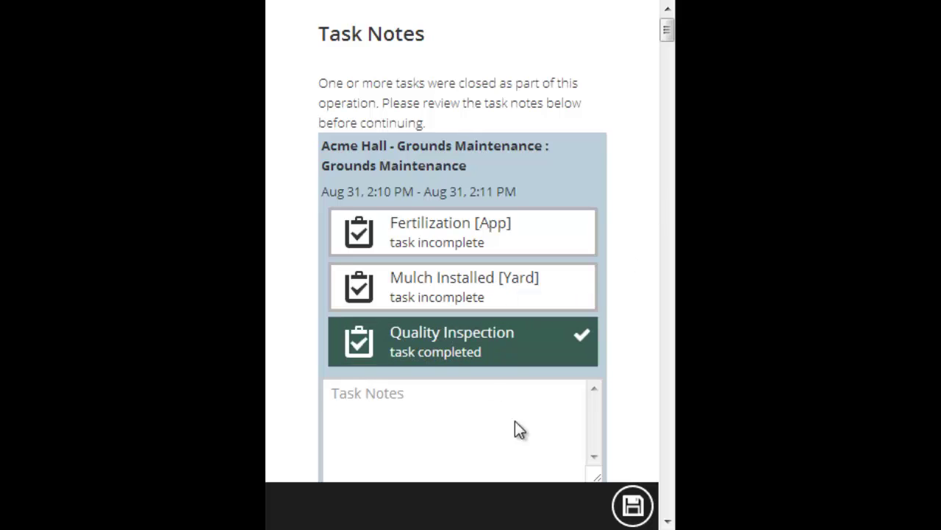
{"action": "left_click", "coordinate": [487, 421]}
{"action": "type", "text": "Property"}
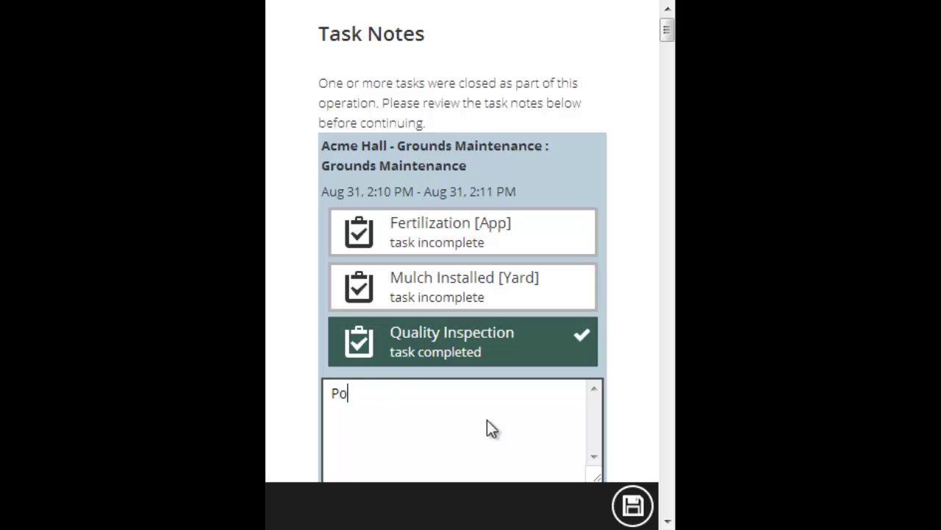
{"action": "type", "text": " looked p"}
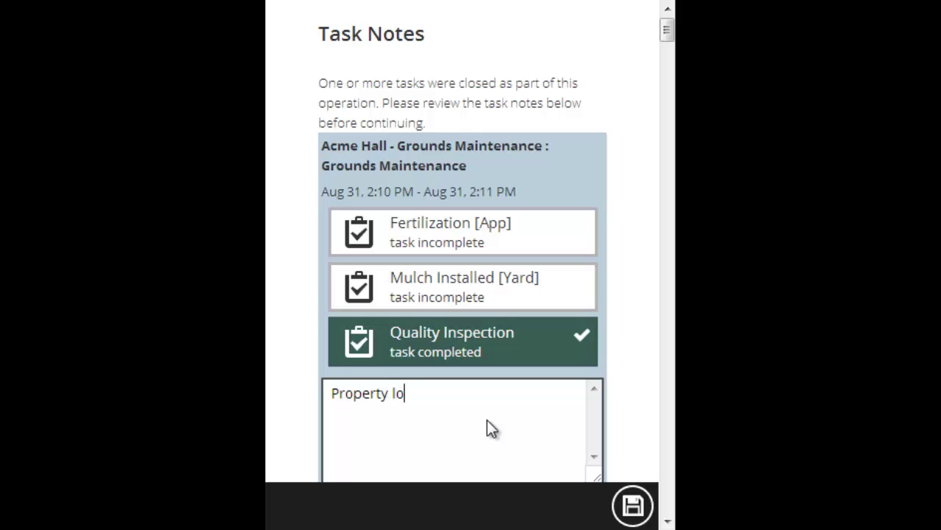
{"action": "type", "text": "ood"}
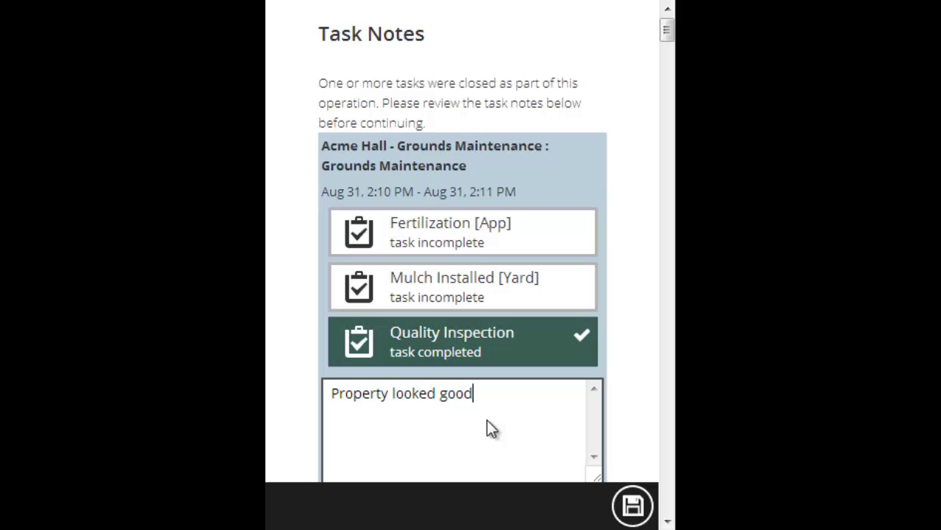
- Save the 'Property looked good' note so Acme Hall entries show 2:10–2:11 PM
{"action": "left_click", "coordinate": [633, 506]}
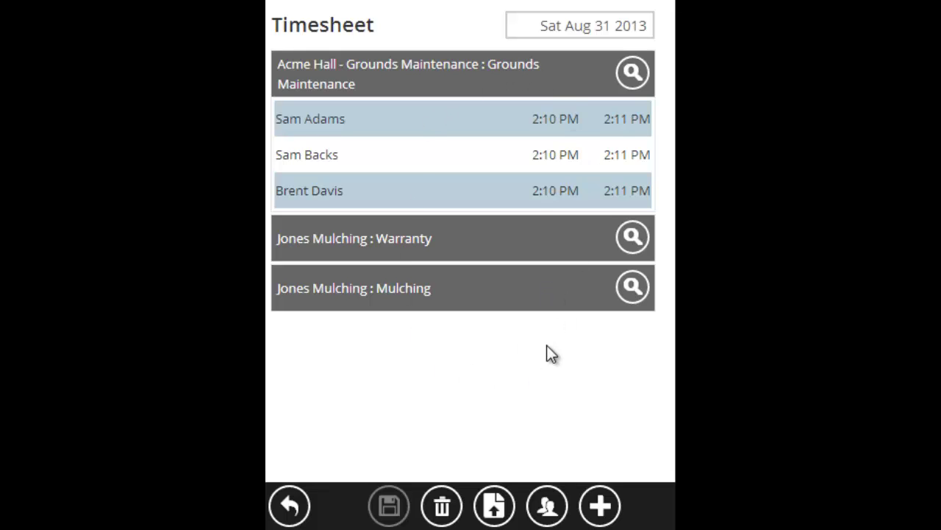
- Open Lunch Deductions for Sat Aug 31 2013 and mark all three crew members No Lunch
{"action": "left_click", "coordinate": [495, 506]}
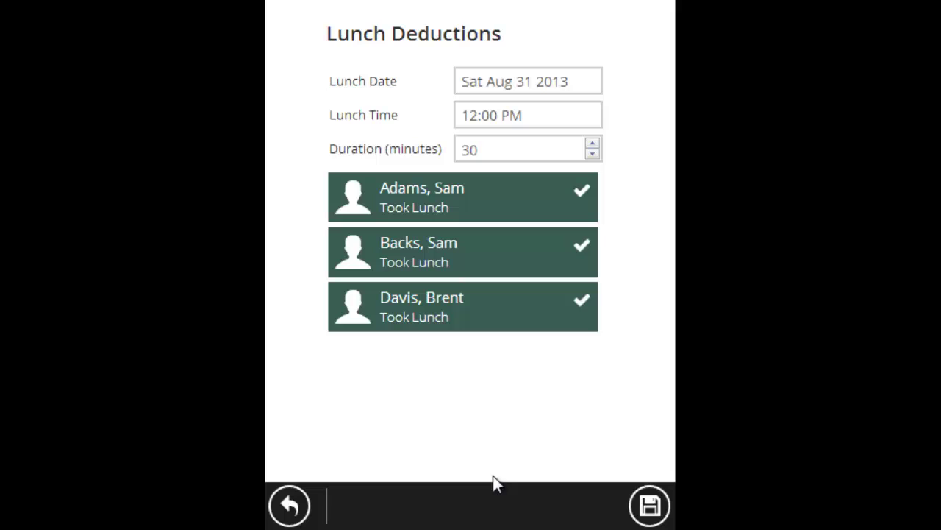
{"action": "left_click", "coordinate": [461, 214]}
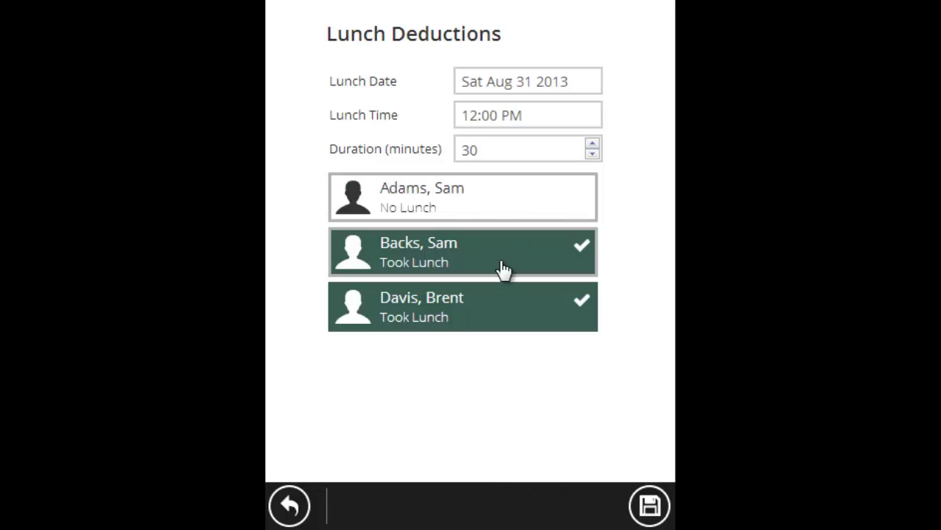
{"action": "left_click", "coordinate": [503, 266]}
{"action": "left_click", "coordinate": [513, 314]}
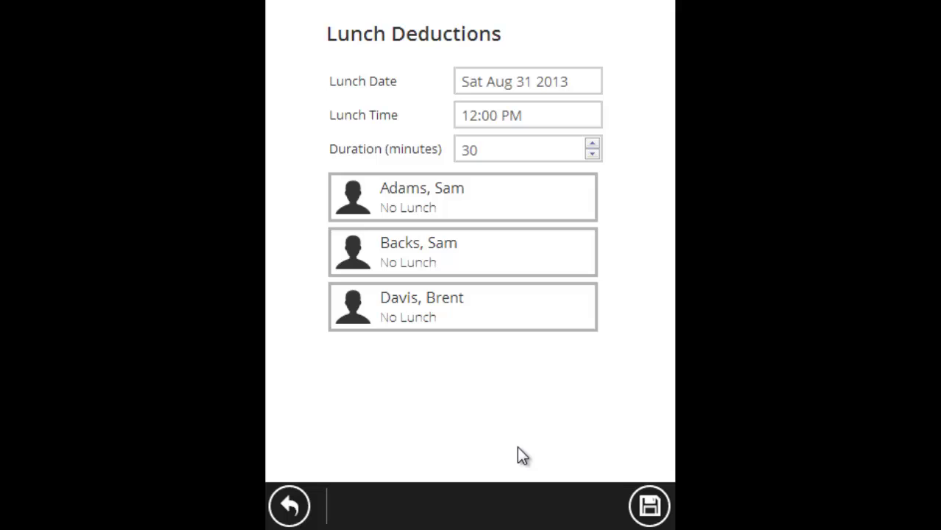
{"action": "left_click", "coordinate": [539, 323]}
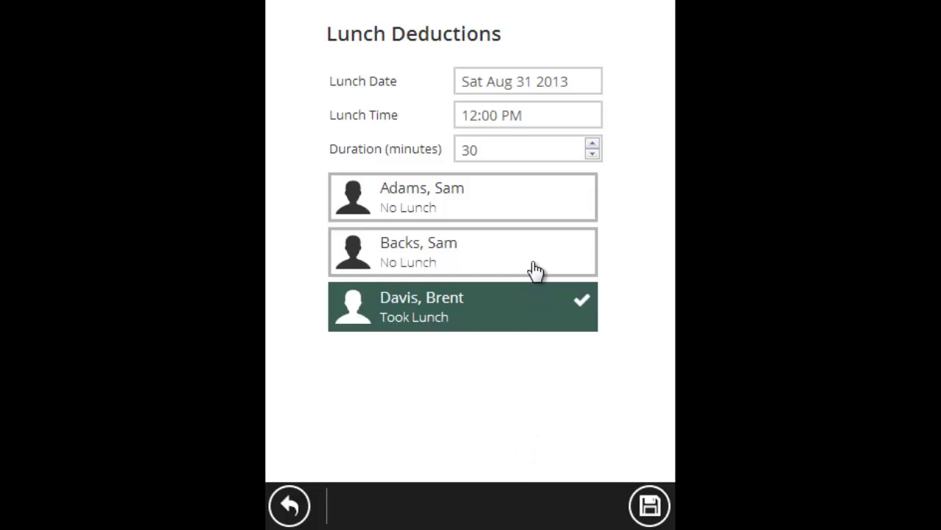
{"action": "left_click", "coordinate": [536, 268]}
{"action": "left_click", "coordinate": [538, 214]}
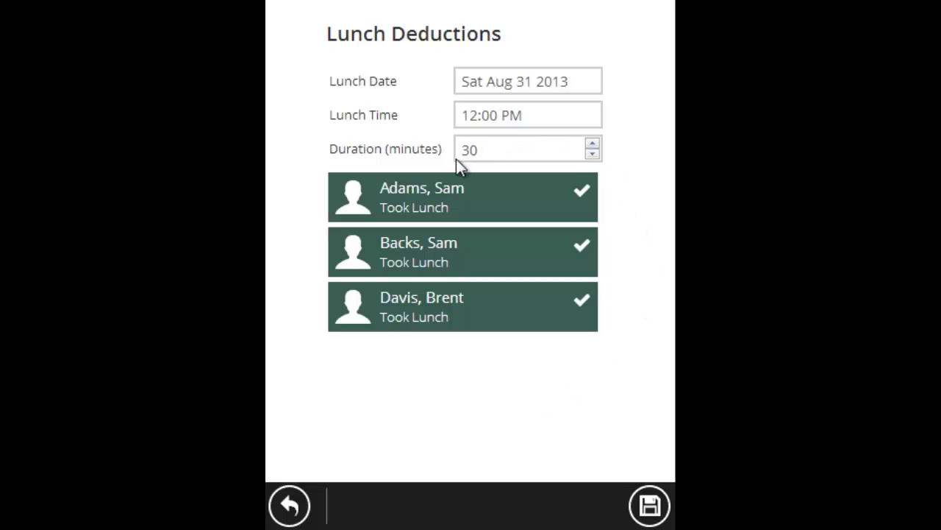
{"action": "left_click", "coordinate": [541, 328]}
{"action": "left_click", "coordinate": [534, 269]}
{"action": "left_click", "coordinate": [536, 217]}
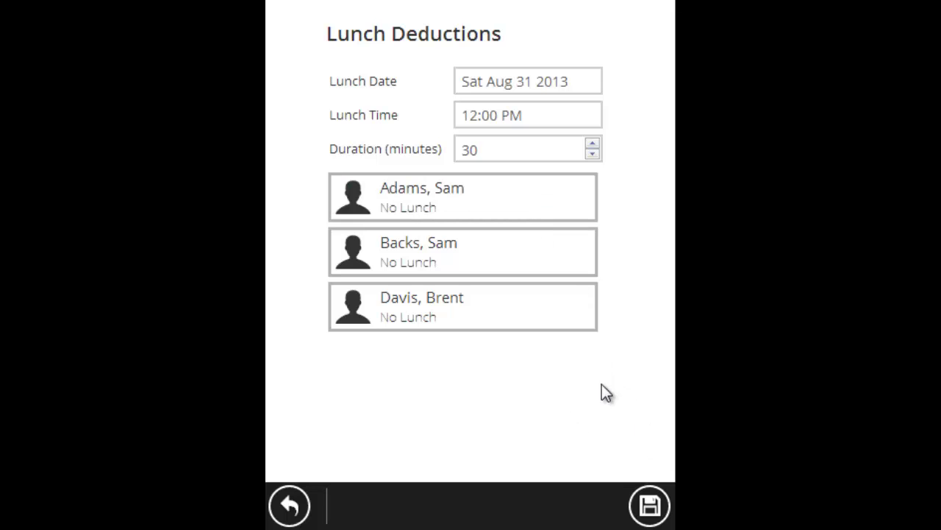
- Save the No Lunch deductions to reach the Review Timesheet showing 0.18h per employee
{"action": "left_click", "coordinate": [650, 505]}
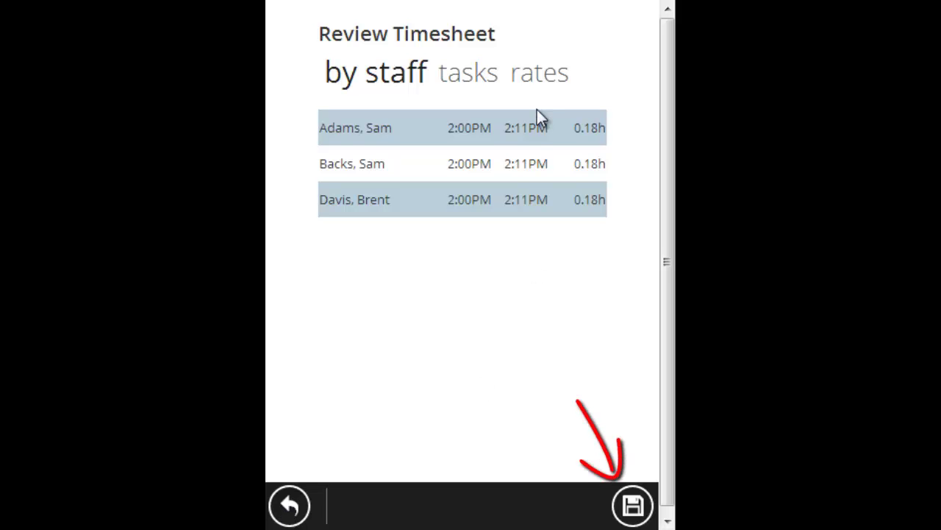
- Submit the Sat Aug 31, 2013 timesheet and confirm the submission with OK
{"action": "left_click", "coordinate": [635, 510]}
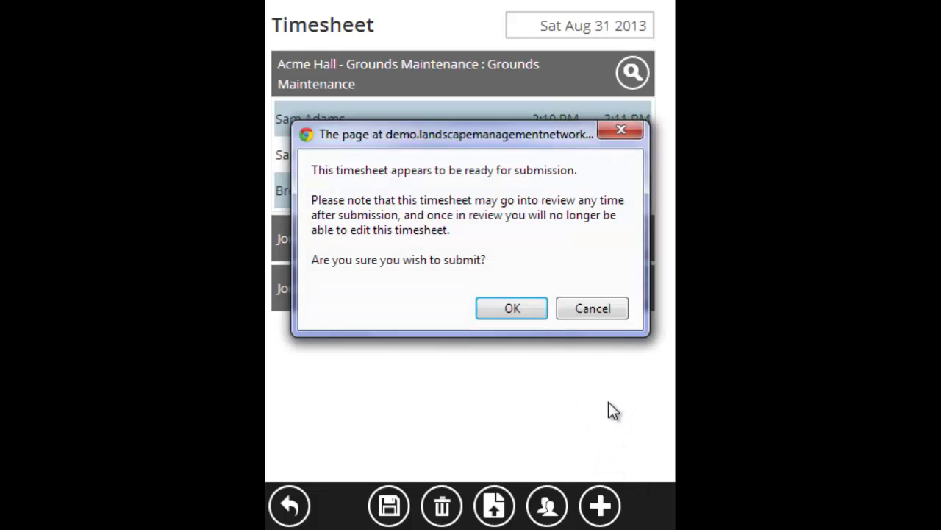
{"action": "left_click", "coordinate": [511, 309]}
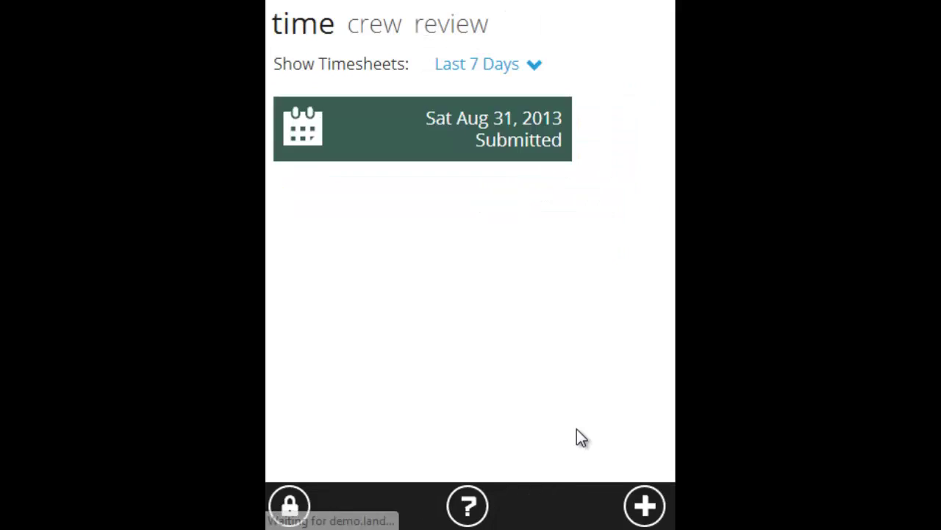
{"action": "left_click", "coordinate": [481, 124]}
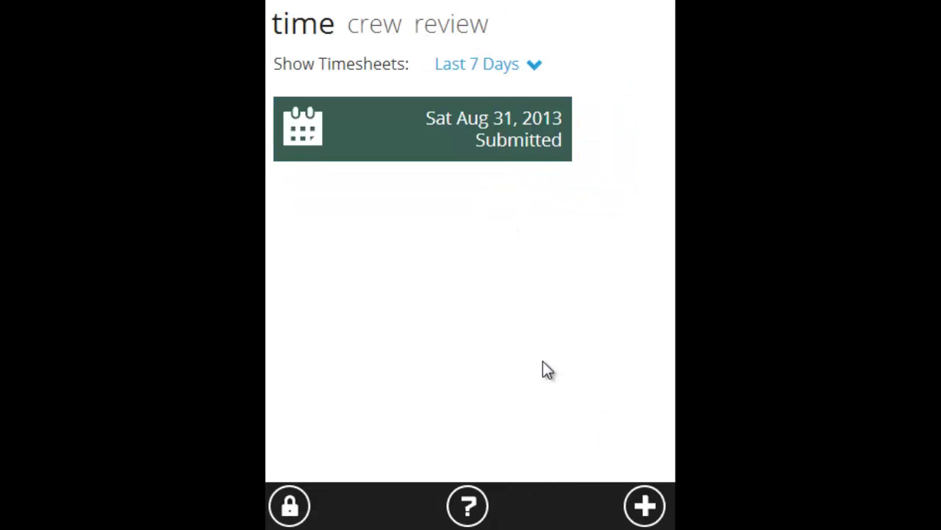